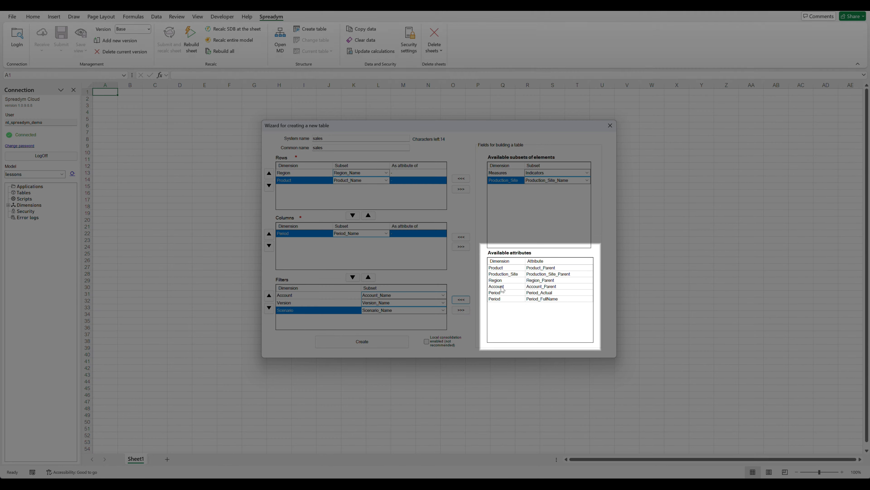
Step: Try the Product_Parent attribute in the table's rows and remove it again
left_click(506, 268)
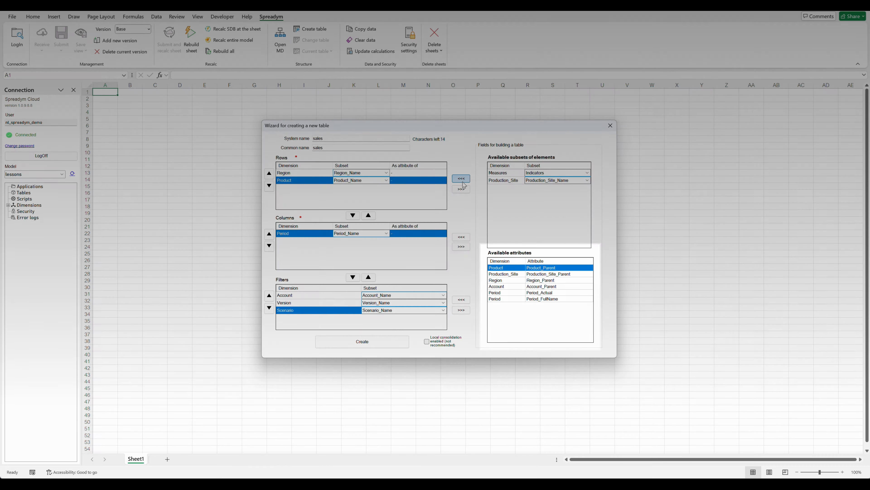
left_click(461, 178)
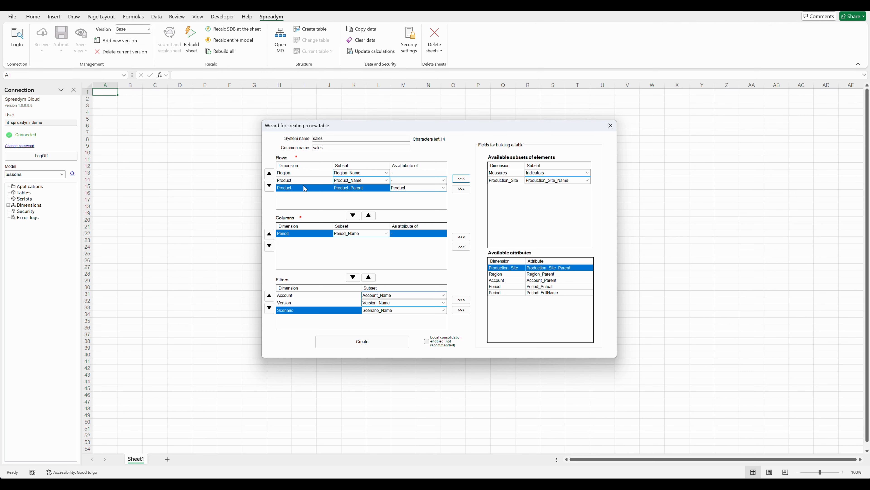
left_click(462, 189)
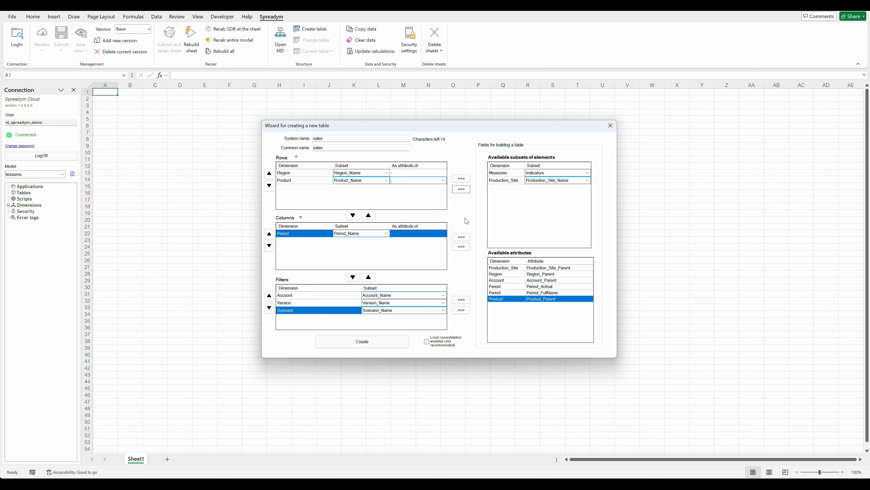
Step: Create the sales table with the Period_Actual attribute in the columns and Account_Revenue as the Account filter subset
left_click(499, 287)
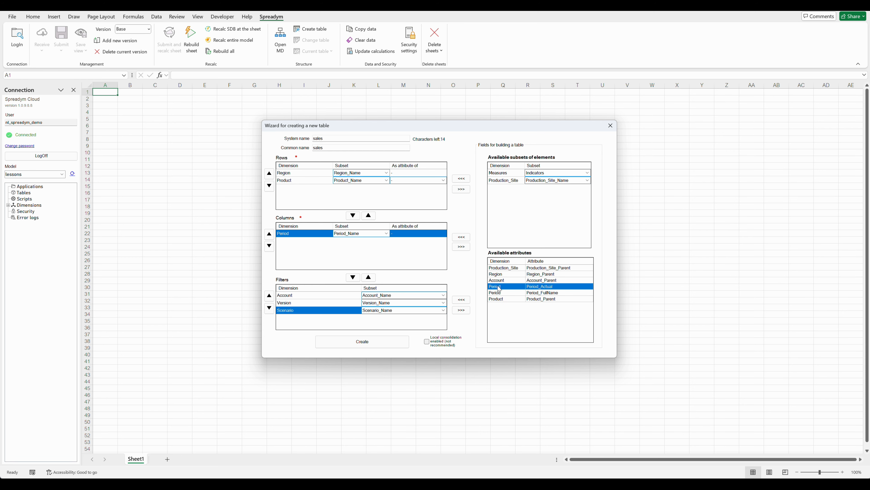
left_click(461, 237)
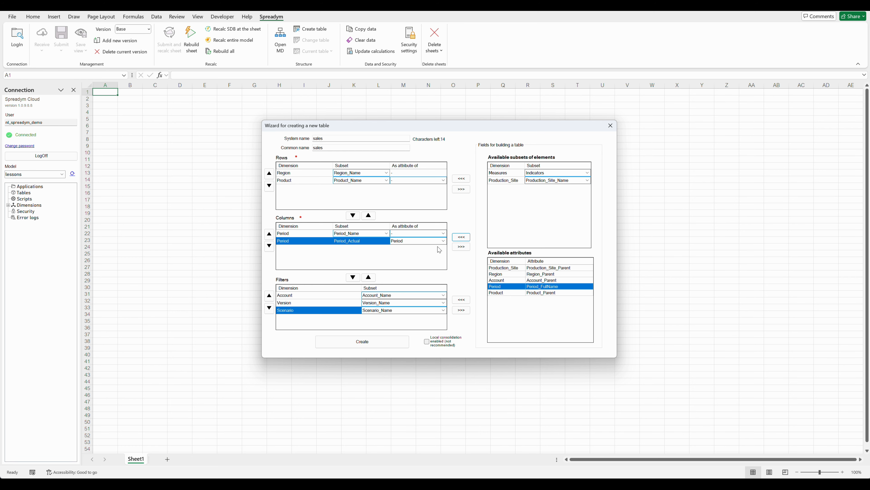
left_click(444, 296)
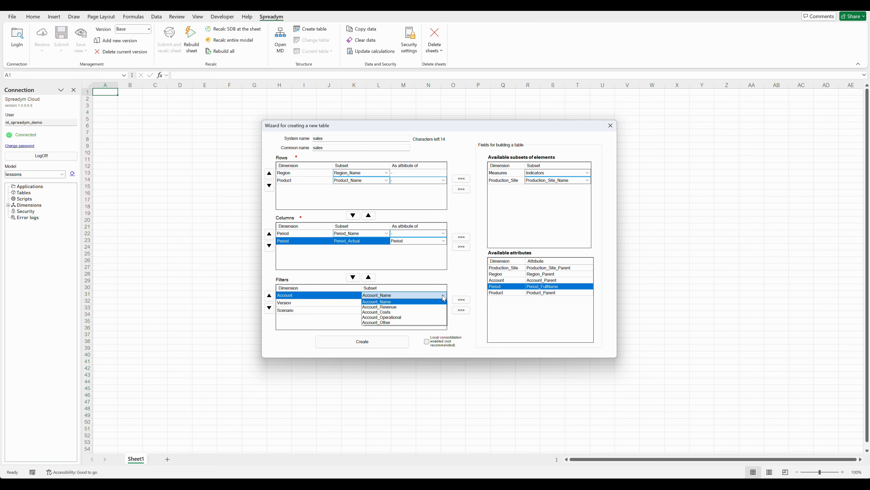
left_click(395, 308)
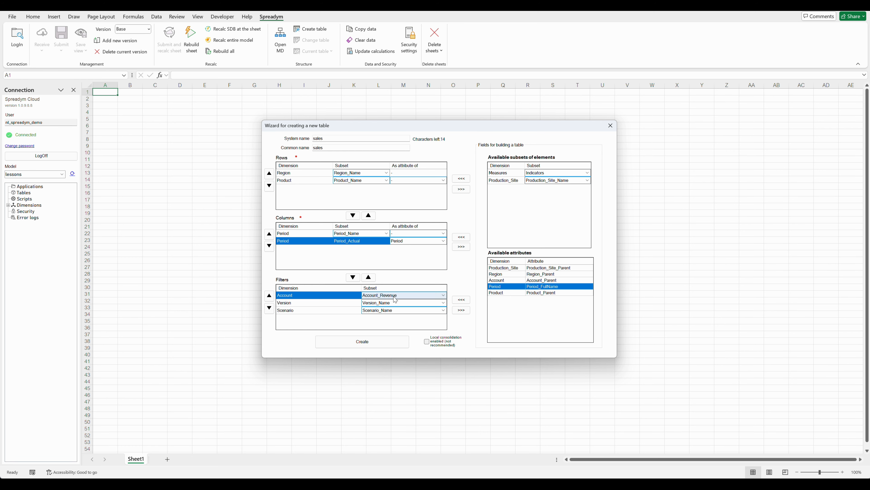
left_click(388, 343)
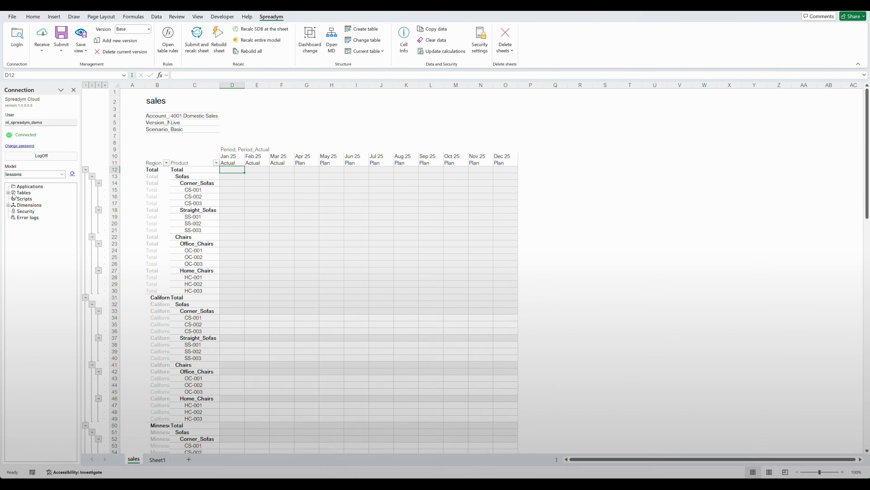
Step: Expand the sales table in the model tree to examine its structure and dimensions
left_click(8, 193)
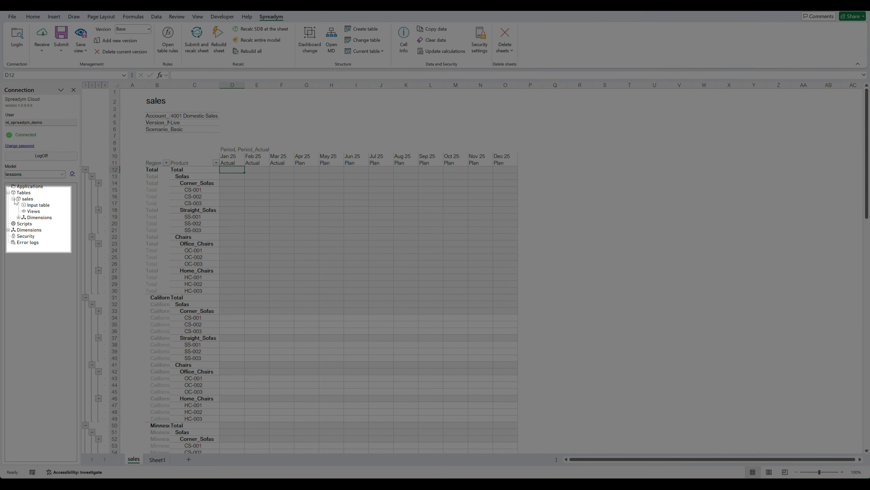
left_click(14, 199)
left_click(19, 217)
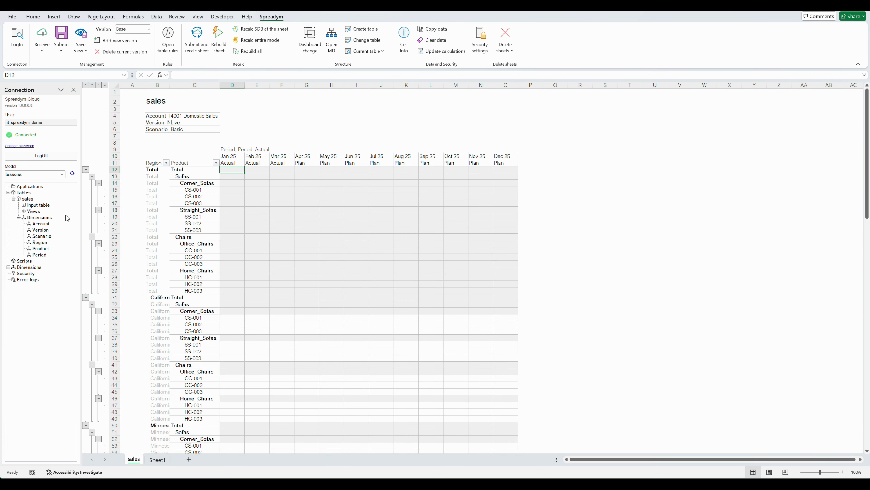
Step: Delete the sales sheet from the workbook
right_click(136, 460)
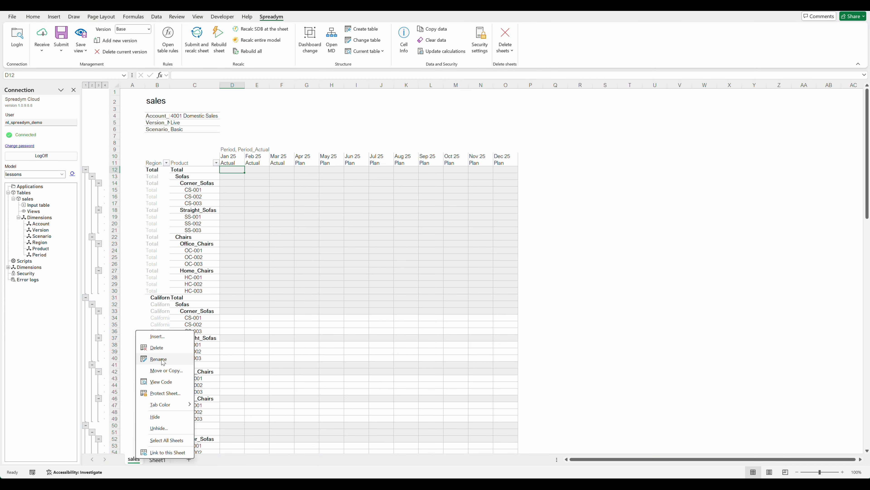
left_click(162, 348)
left_click(428, 266)
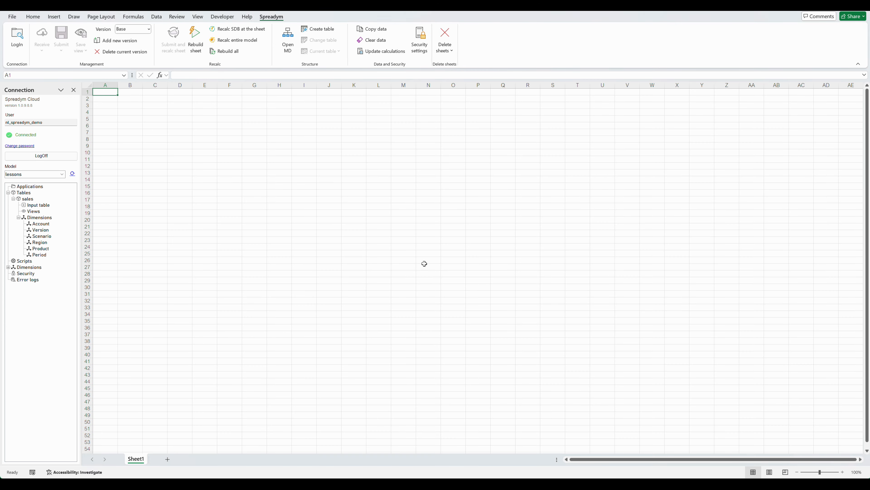
Step: Create a new sheet with formulas from the sales table in the model tree
left_click(28, 199)
right_click(29, 200)
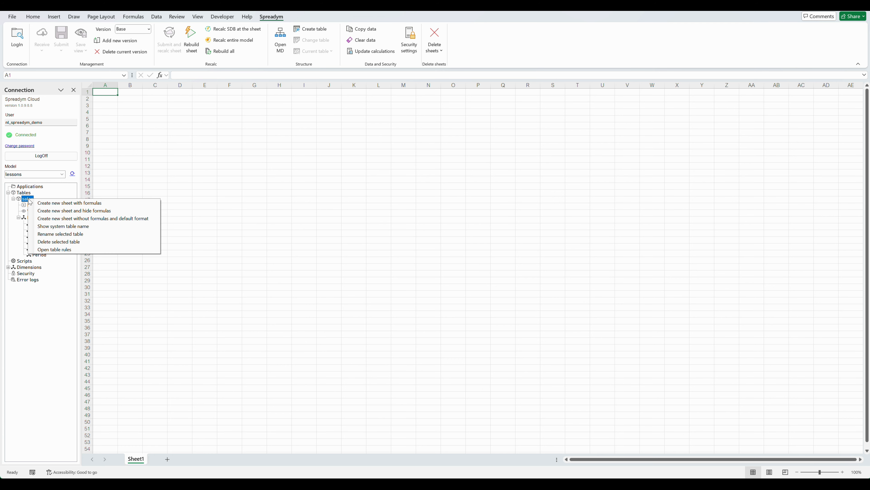
left_click(119, 203)
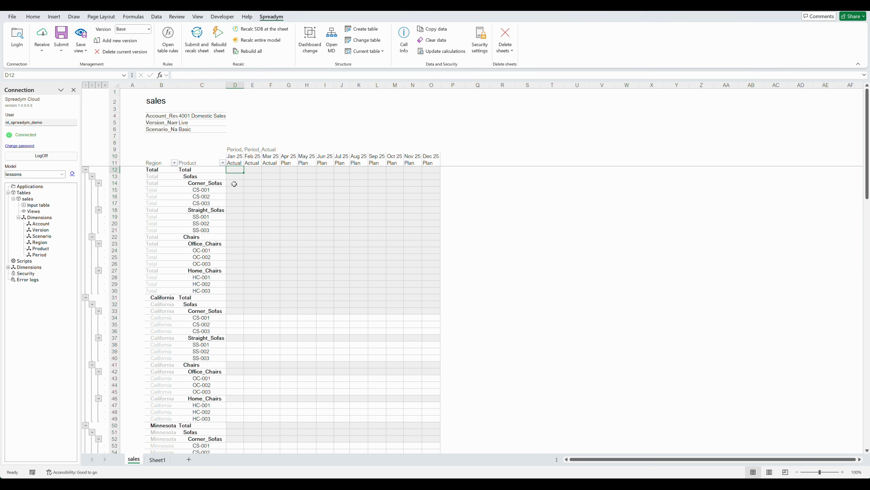
Step: Enter 8000 for California product CS-001 in Jan 25, and submit and recalculate the sheet
left_click(235, 317)
type("8000")
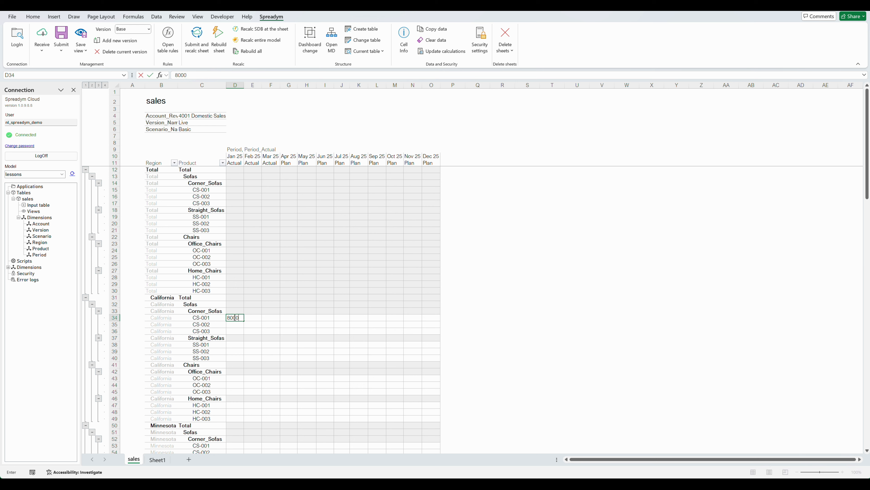
key("Return")
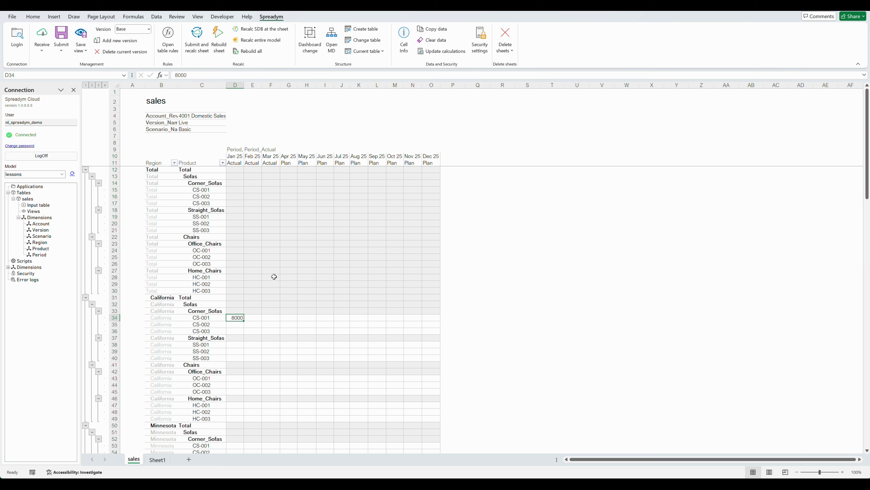
left_click(196, 40)
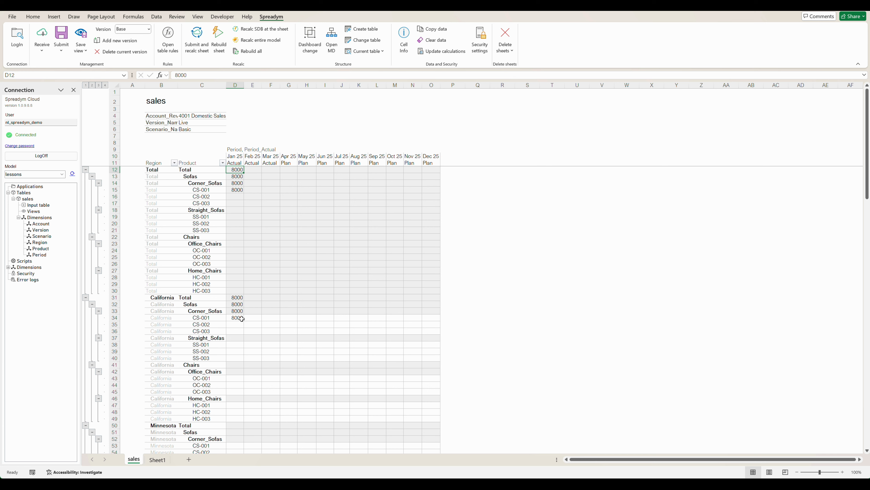
Step: Limit the Region subset to level 0 elements and save it as a new subset named 0_level
right_click(150, 231)
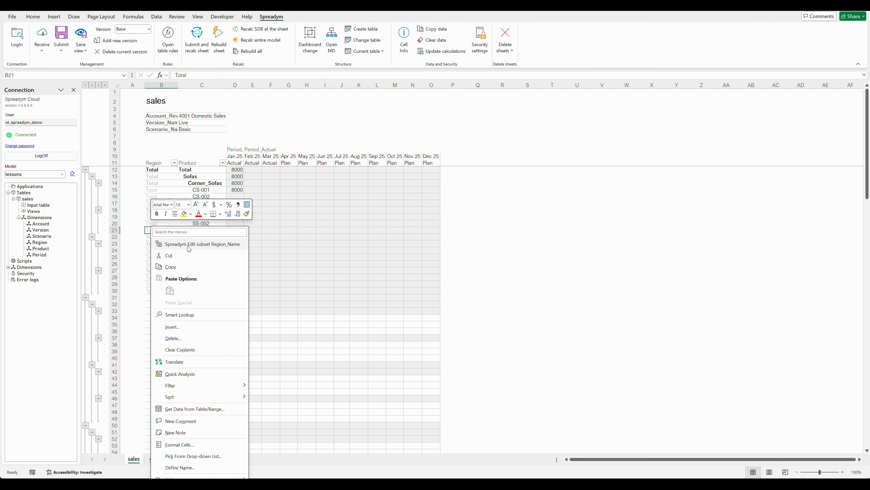
left_click(189, 244)
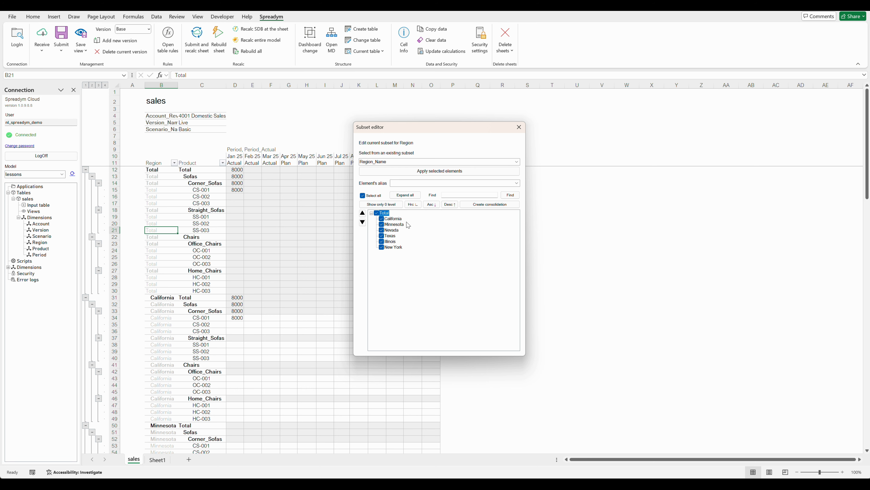
left_click(377, 213)
left_click(380, 205)
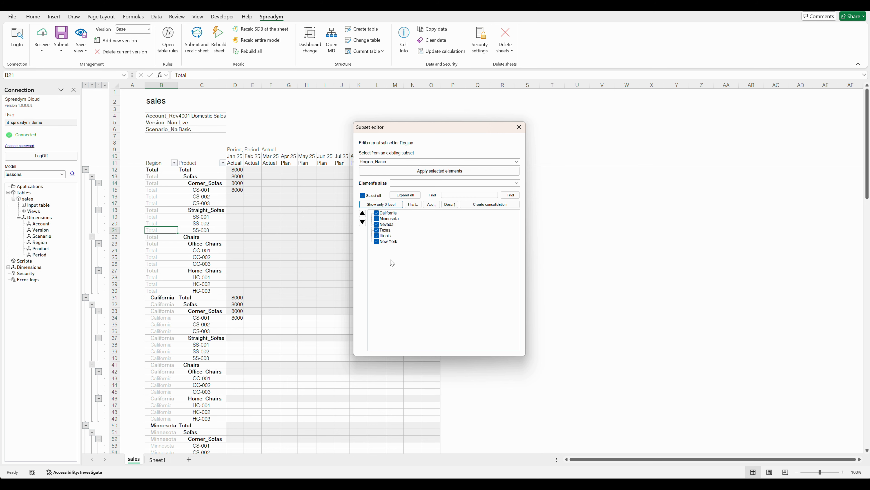
left_click(409, 171)
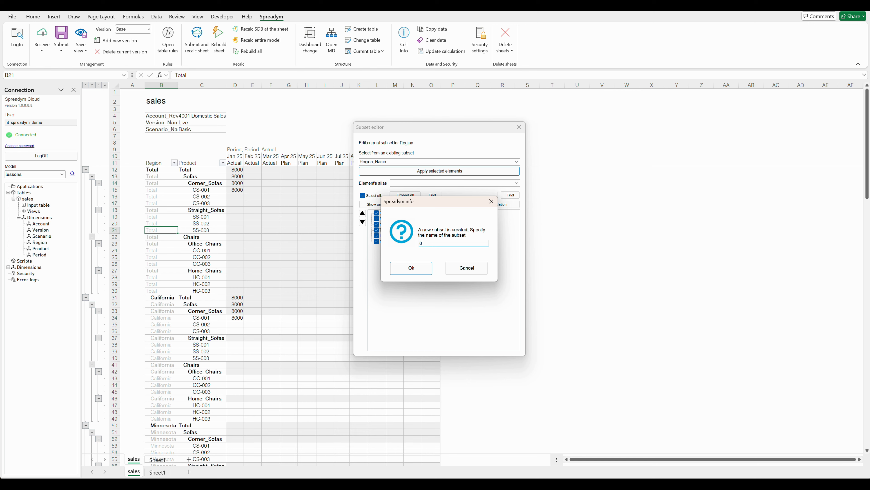
left_click(413, 264)
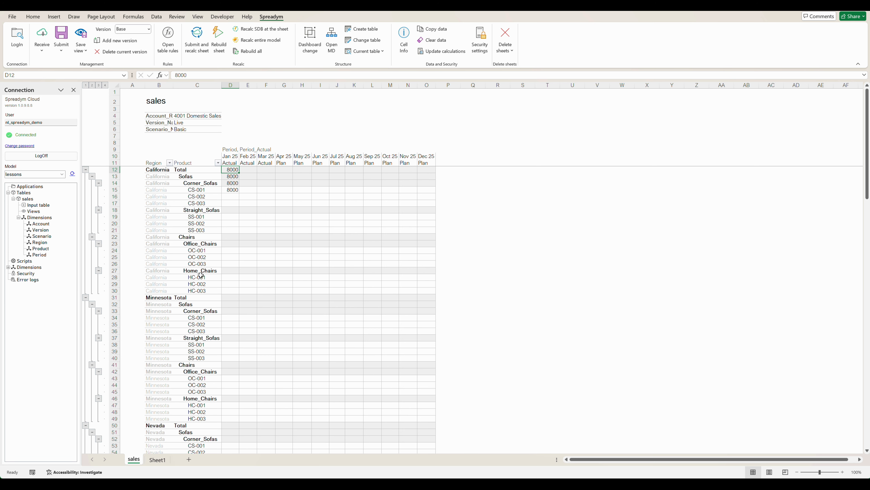
Step: Limit the Product subset to level 0 elements and save it as a new subset named 0_level
right_click(199, 217)
left_click(224, 235)
left_click(440, 170)
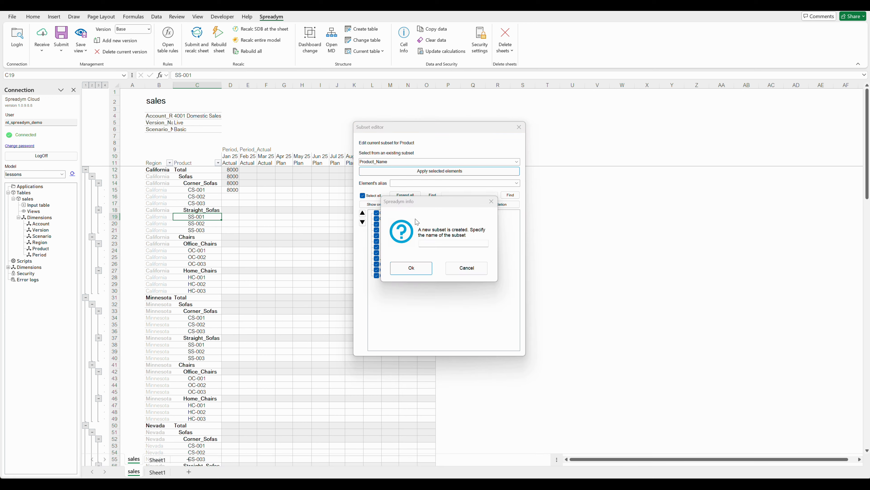
left_click(422, 268)
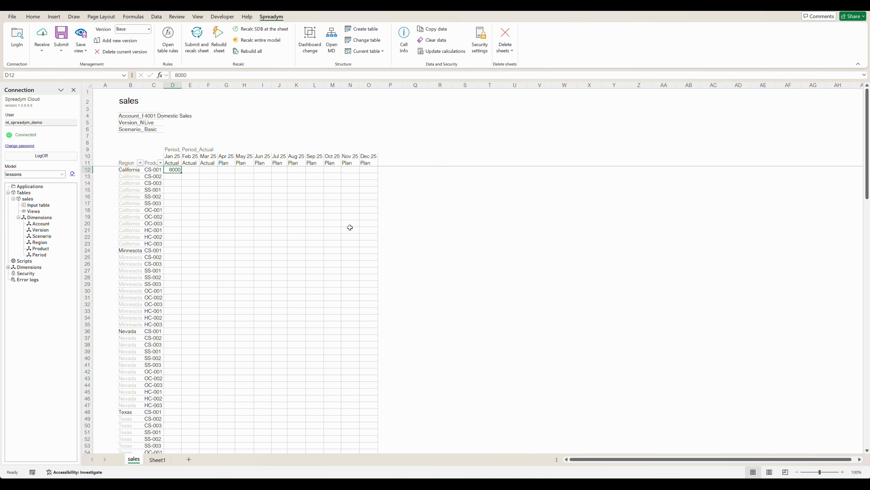
Step: Enter the formula =RANDBETWEEN(0,1000) in the Jan 25 cell for California product CS-001
type("=Ran")
double_click(192, 99)
type("1,1000")
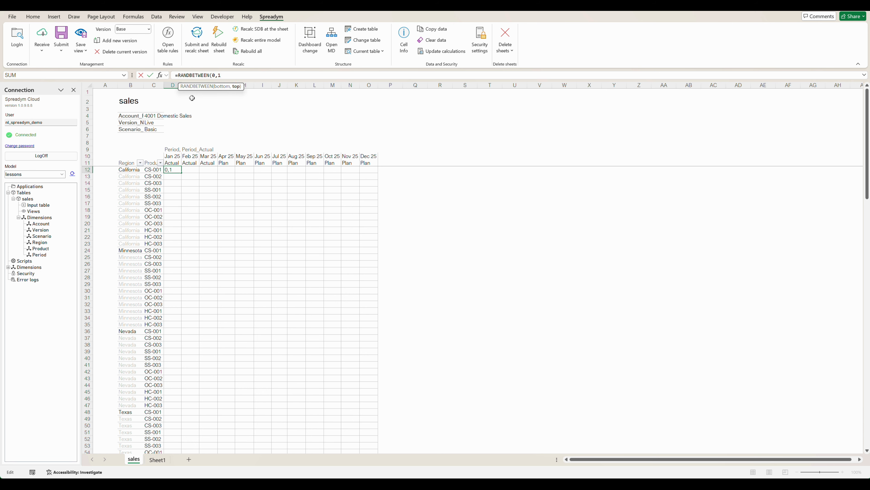
key("Return")
Step: Fill the random-number formula across all regions, products and months, and submit and recalculate the sheet
left_click_drag(171, 170, 388, 440)
left_click(197, 46)
left_click(208, 163)
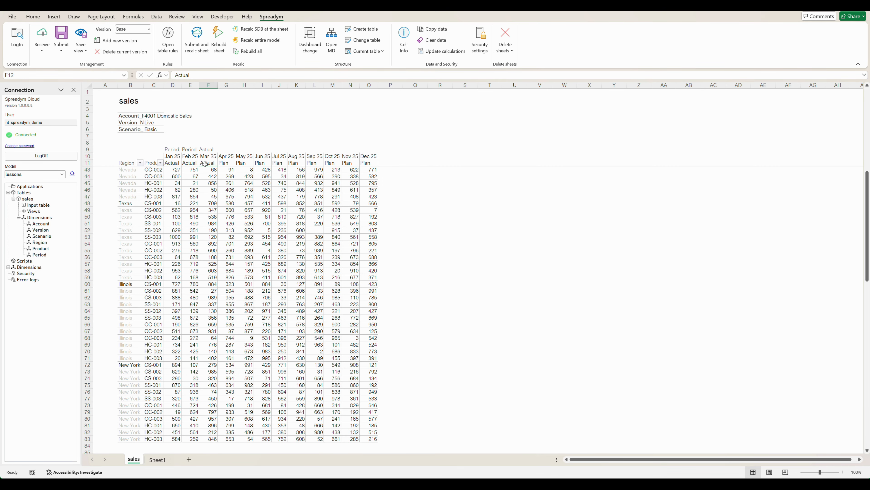
scroll(209, 163, "up", 11)
left_click(176, 170)
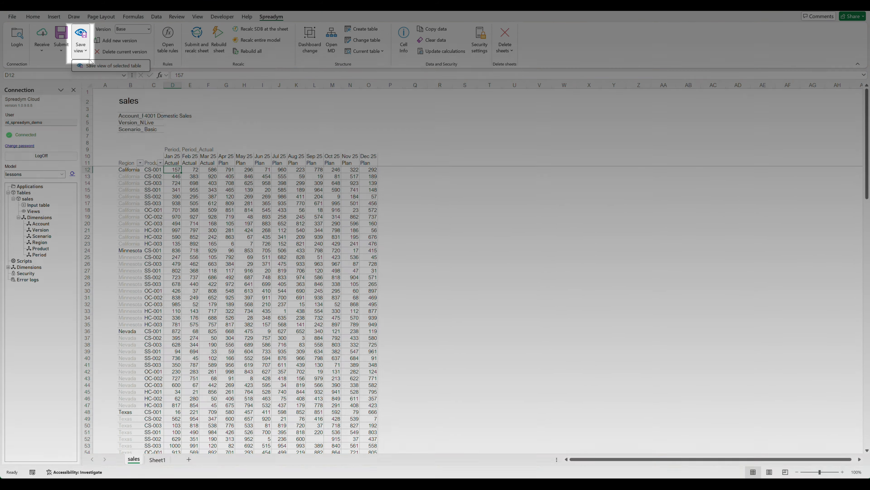
Step: Save the current table layout as a view named Input and make its private 0_level subsets public
left_click(81, 36)
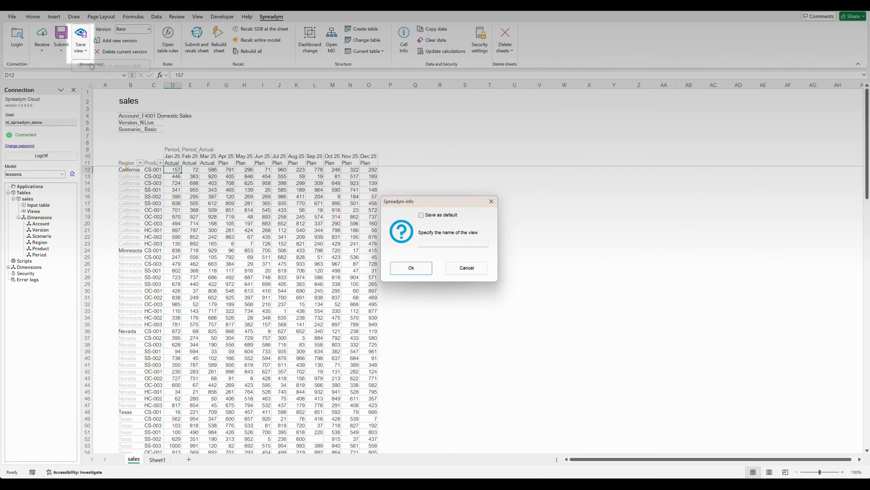
left_click(427, 242)
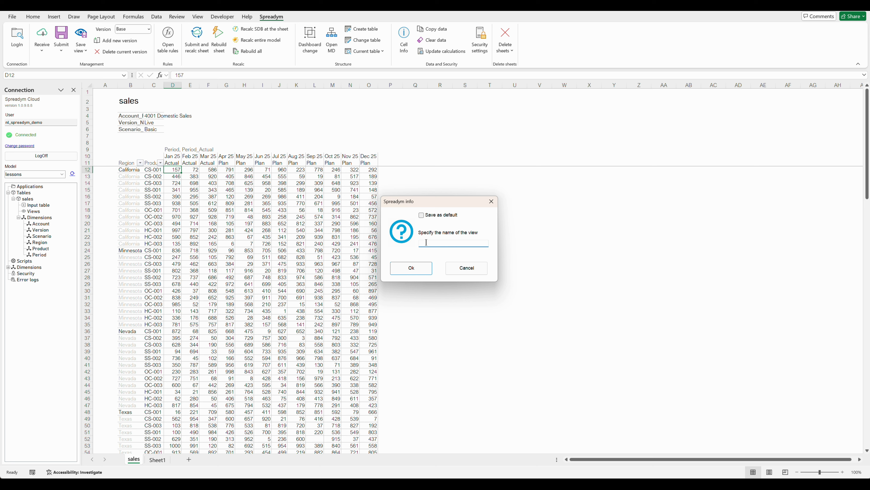
left_click(411, 268)
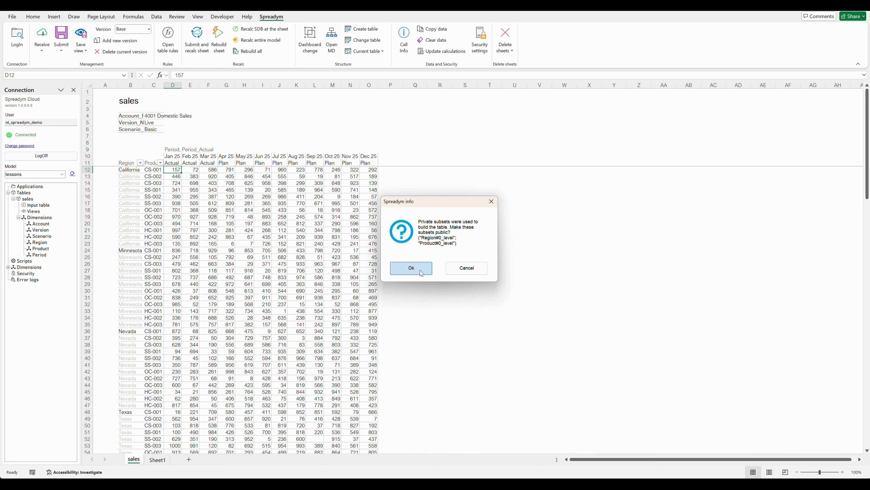
left_click(418, 268)
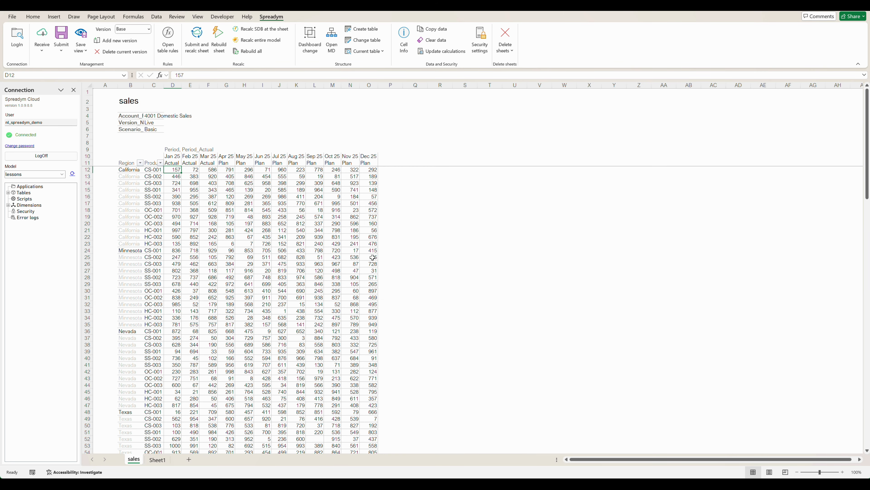
Step: Expand the sales table's views and dimensions in the model tree to check the saved view
left_click(8, 192)
left_click(13, 198)
left_click(19, 212)
left_click(19, 223)
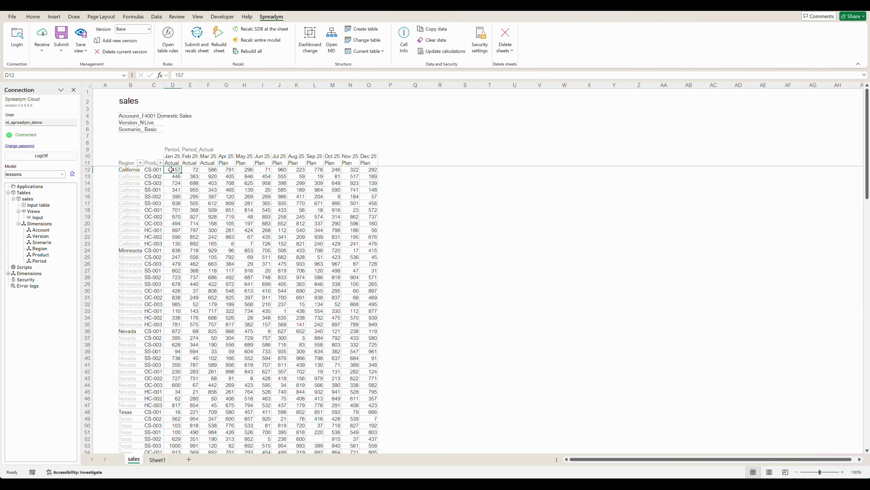
Step: Delete the open sales sheet and create a new sheet with formulas from the sales table
right_click(134, 460)
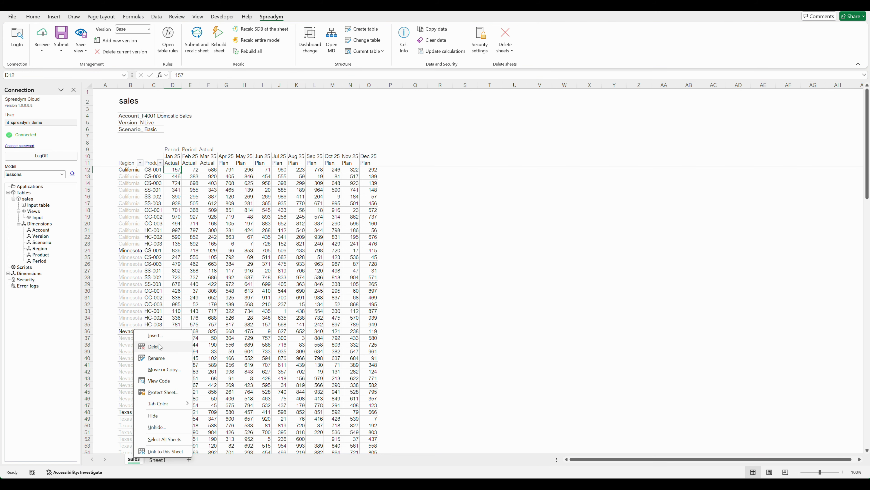
left_click(160, 347)
left_click(426, 267)
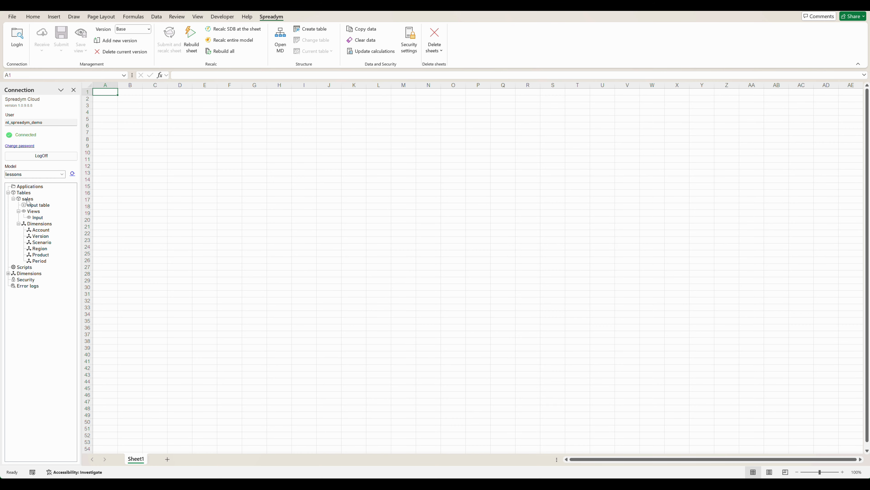
right_click(28, 203)
left_click(42, 202)
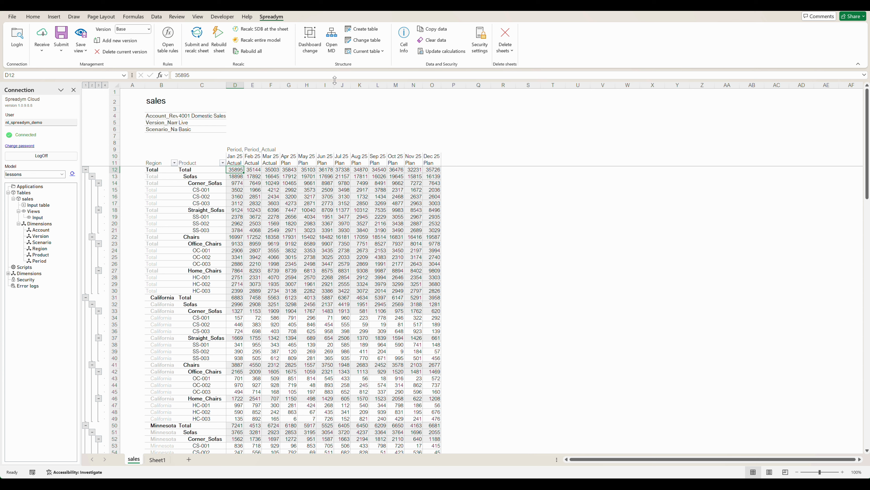
Step: Move the Region dimension from the rows to the filters of the sales table and update the table
left_click(362, 41)
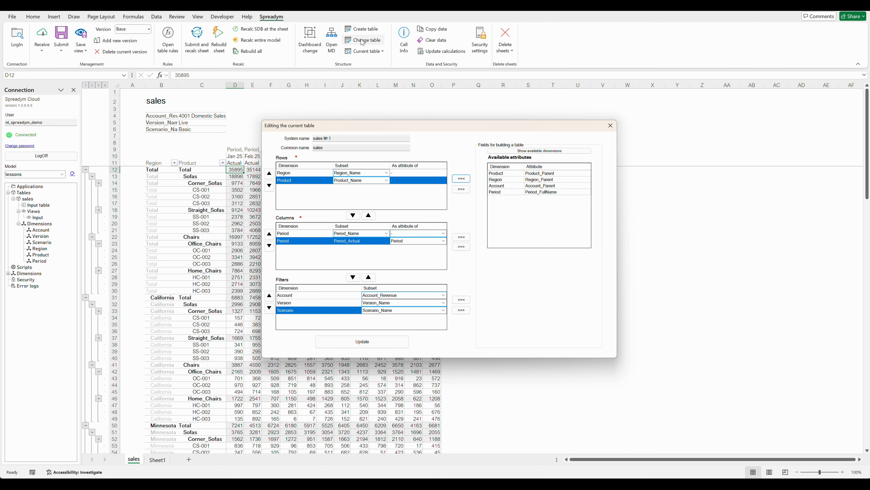
left_click(307, 174)
left_click_drag(307, 176, 302, 314)
left_click(342, 341)
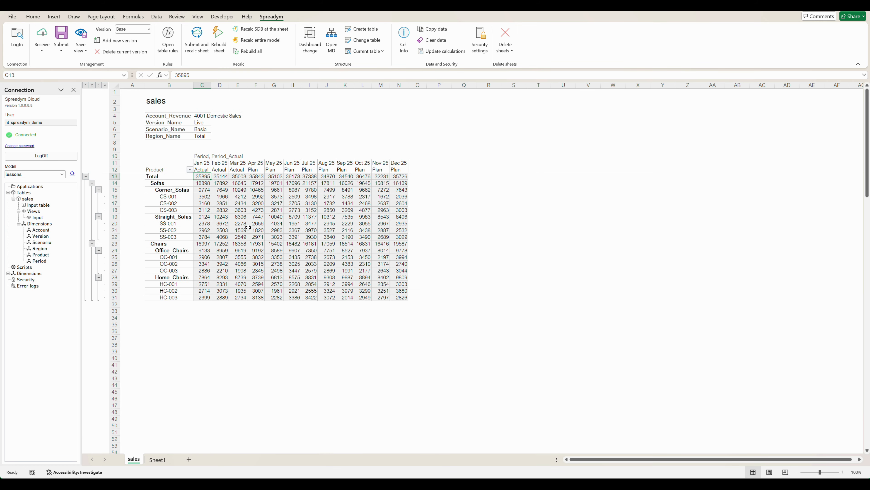
Step: View the sales data by region by setting the Region_Name filter to California, Minnesota and back to Total
left_click(206, 136)
left_click(214, 136)
left_click(214, 145)
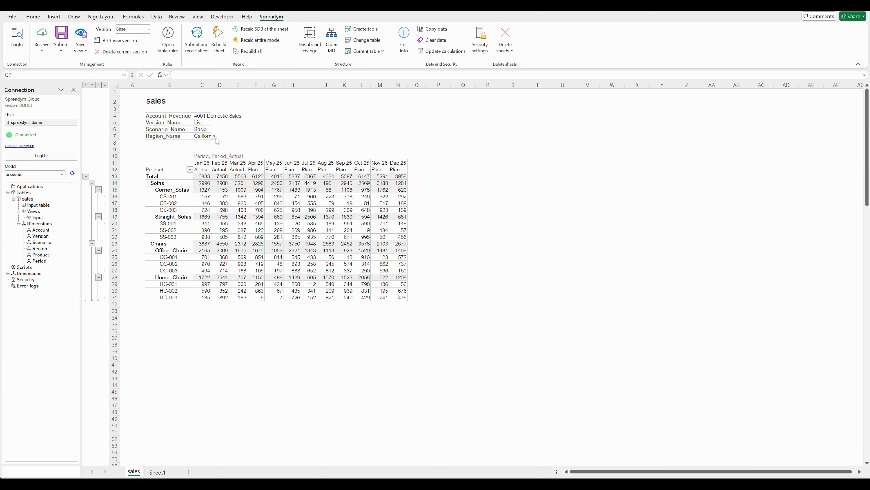
left_click(214, 136)
left_click(210, 157)
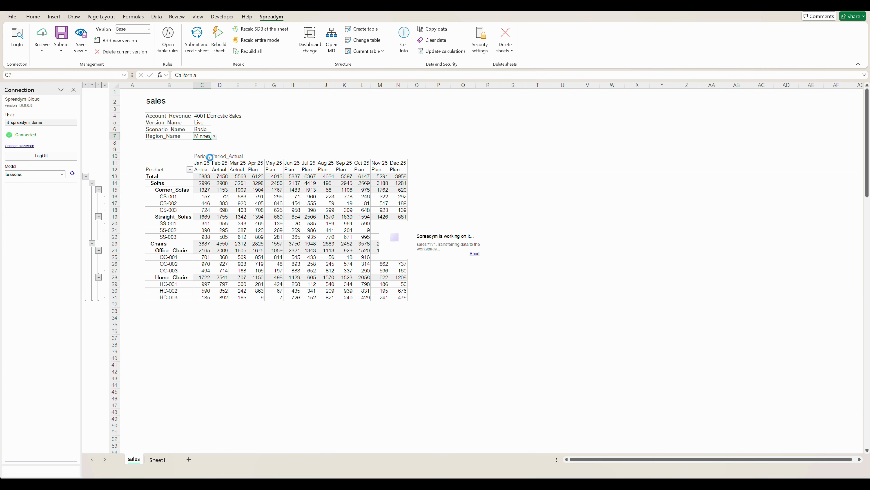
left_click(214, 136)
left_click(211, 143)
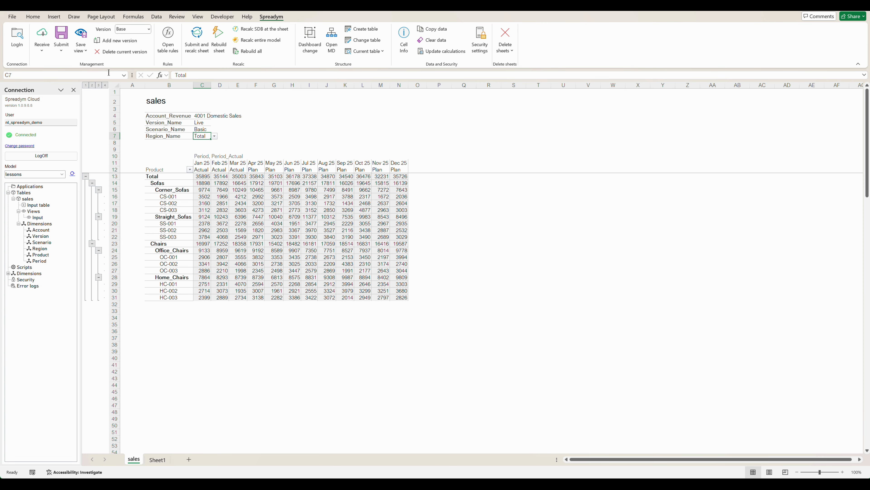
Step: Save the current sales table layout as the default view
left_click(84, 48)
left_click(94, 69)
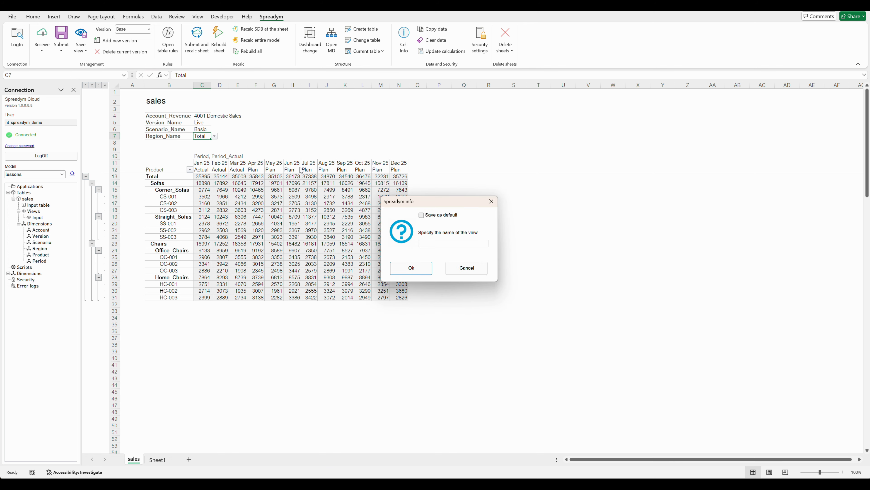
left_click(423, 217)
left_click(414, 268)
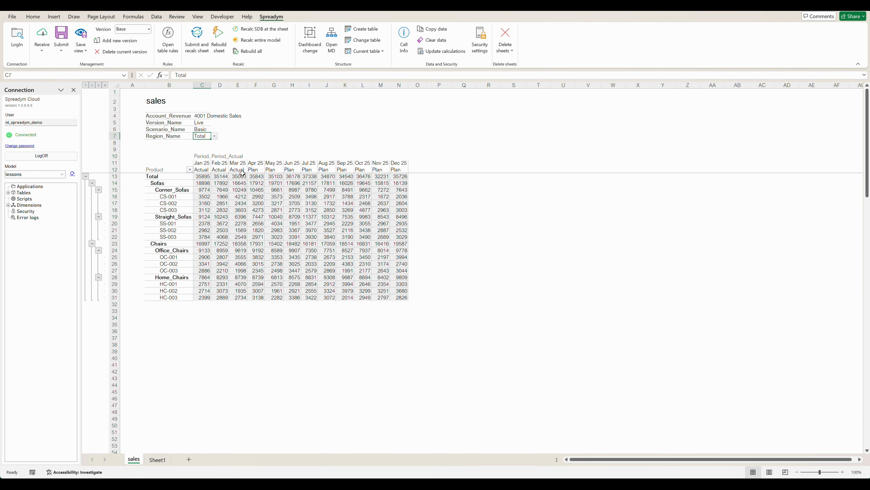
Step: Delete the sales sheet and recreate it from the sales table as a new sheet with formulas
right_click(134, 458)
left_click(154, 350)
left_click(428, 265)
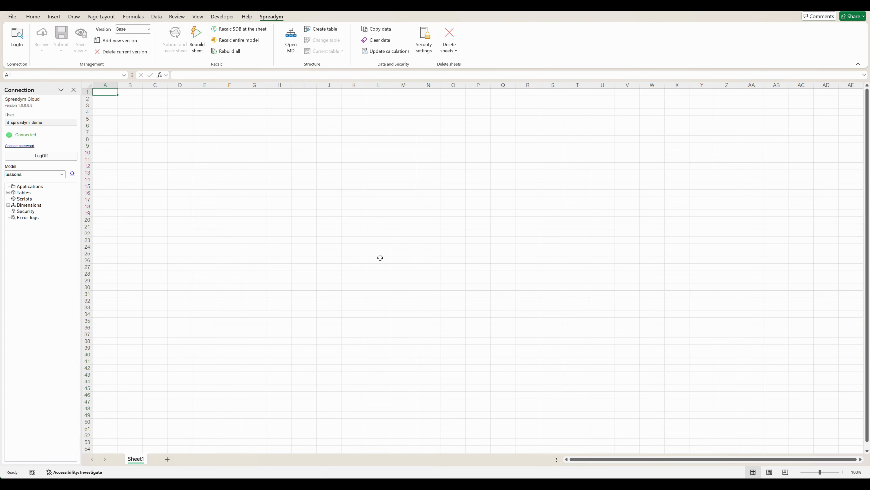
left_click(8, 193)
right_click(27, 199)
left_click(33, 203)
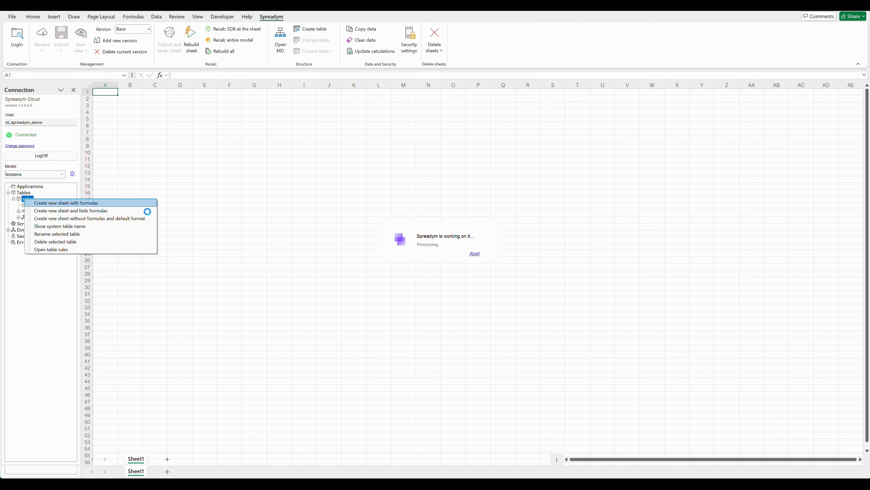